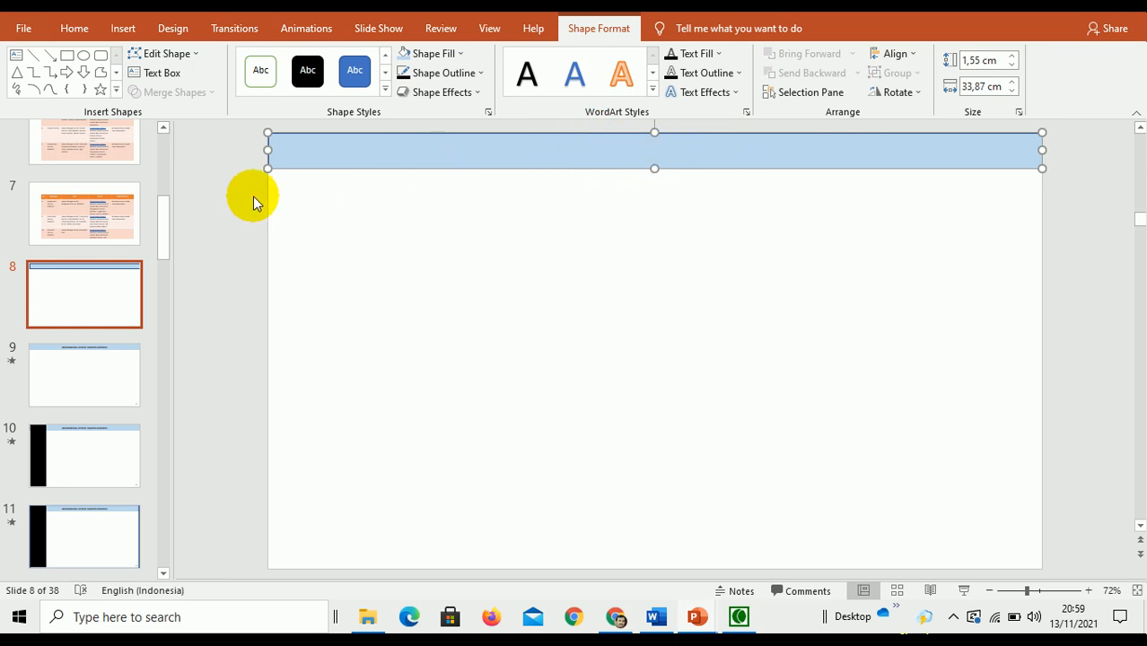
Step: Check the main-menu text in slide 5's table and enter "MULTIMEDIA SISTEM STARTER REDUKSI" in the blue banner on slide 8
drag(158, 202, 169, 185)
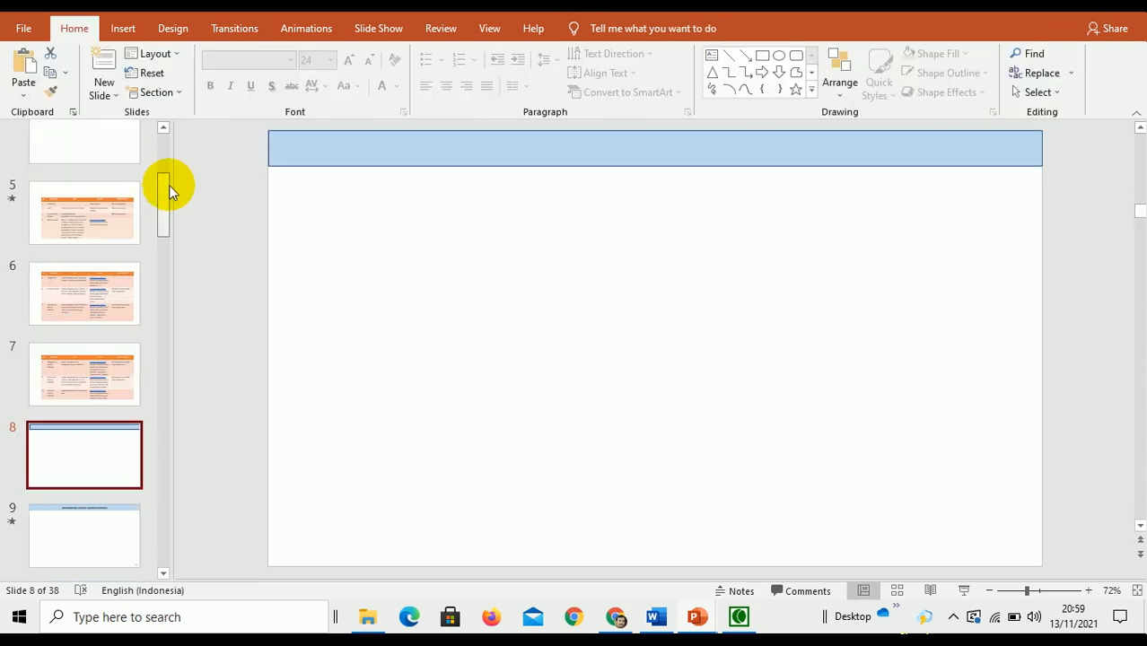
click(118, 186)
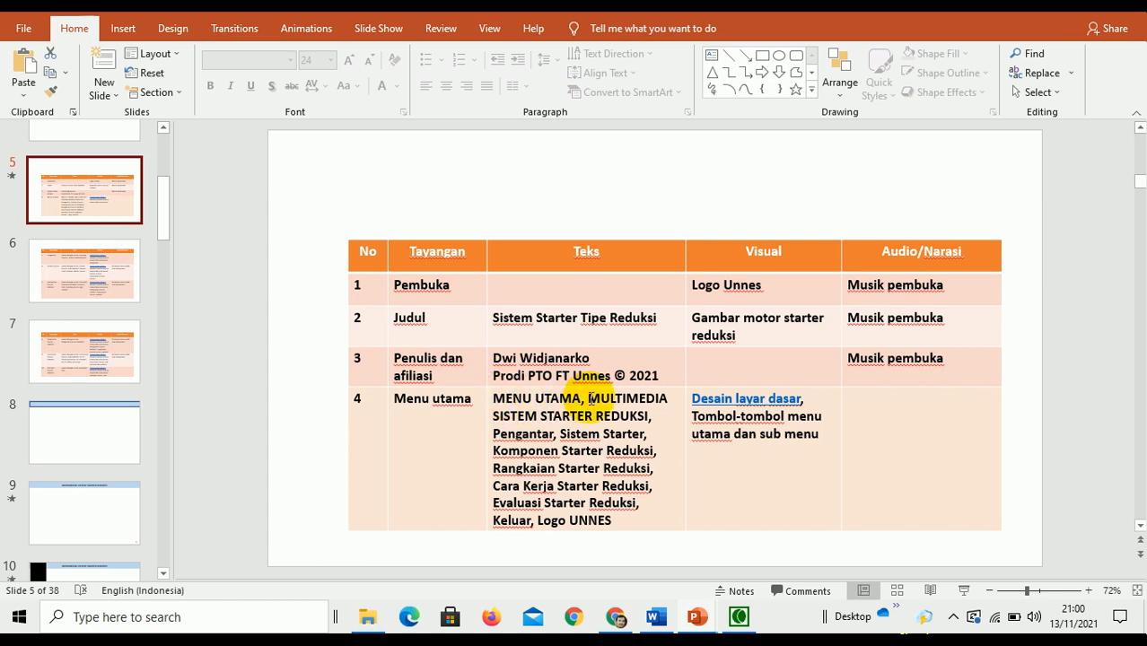
drag(588, 397, 641, 411)
click(100, 438)
click(630, 150)
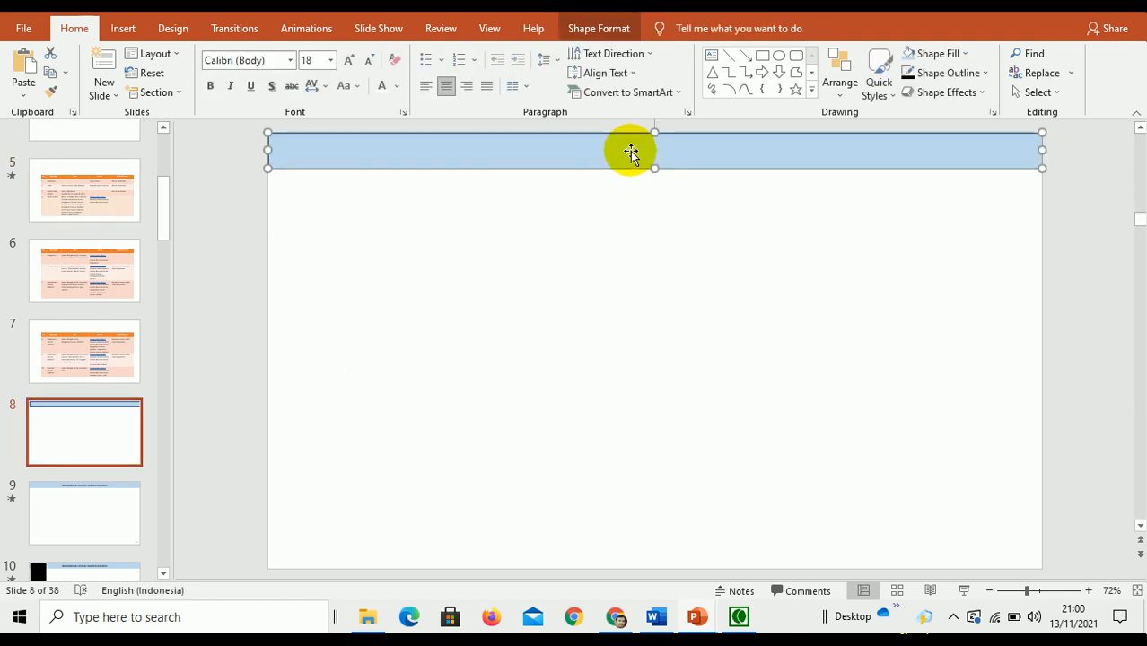
key(Caps_Lock)
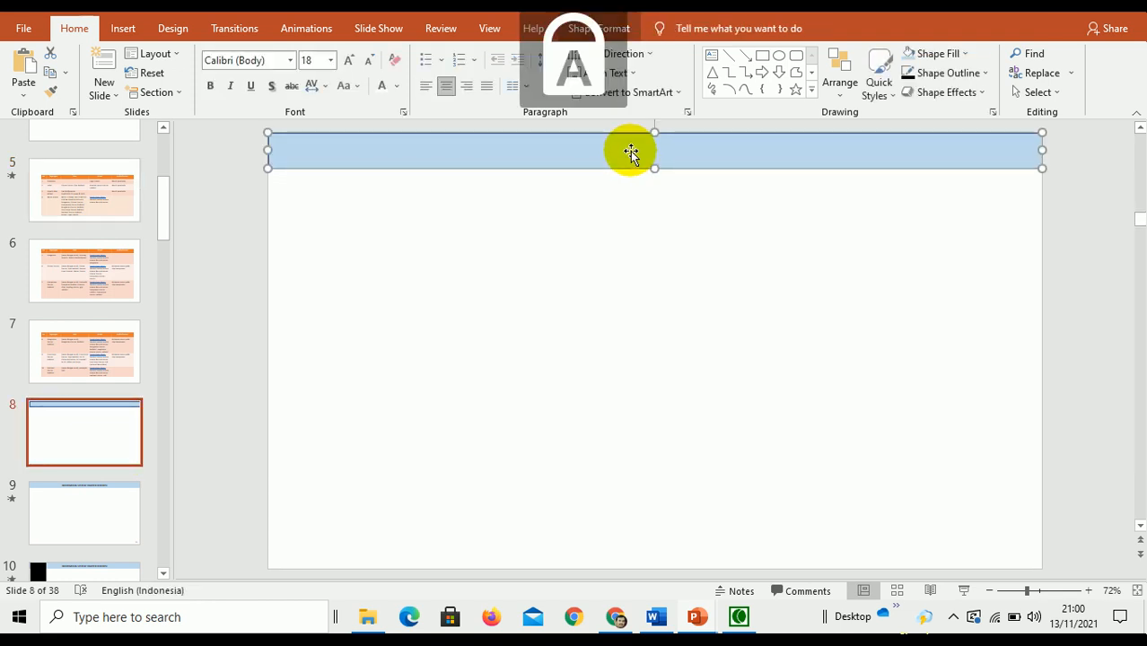
text(MULTIMEDIA SISTE)
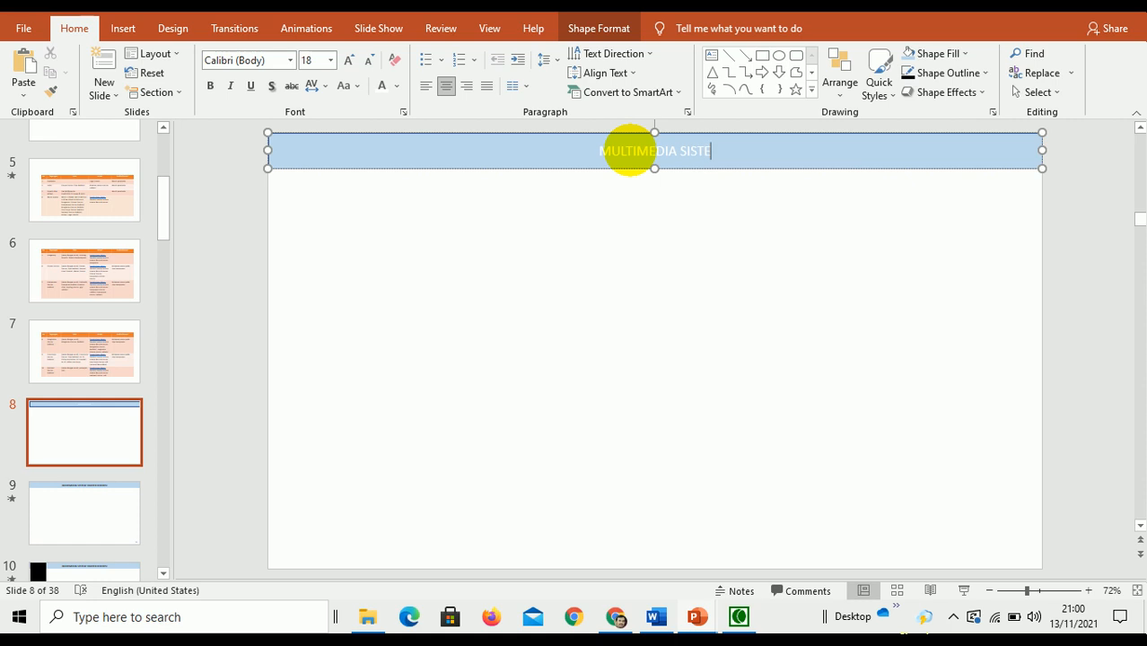
text(M STARTER)
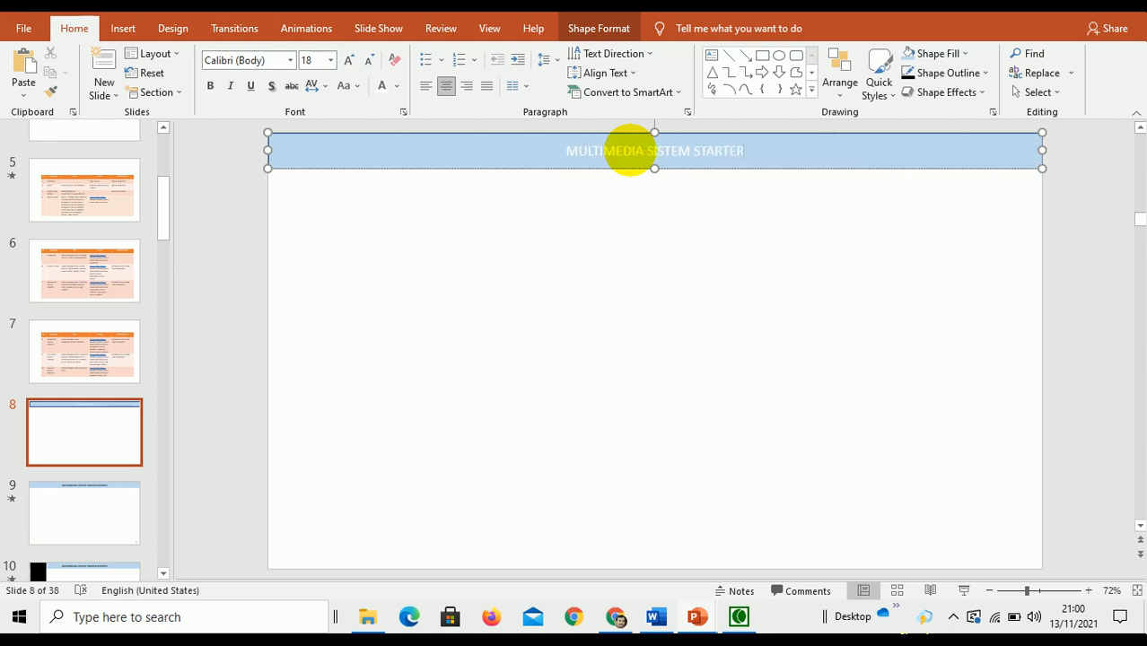
text( REDUKSI)
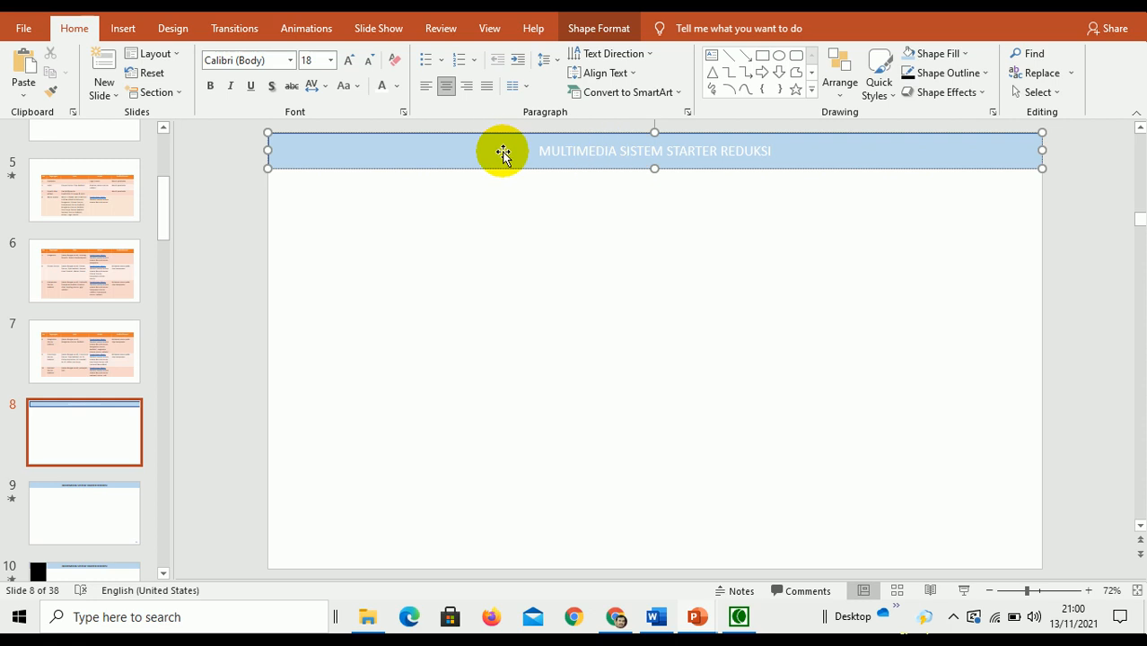
key(Escape)
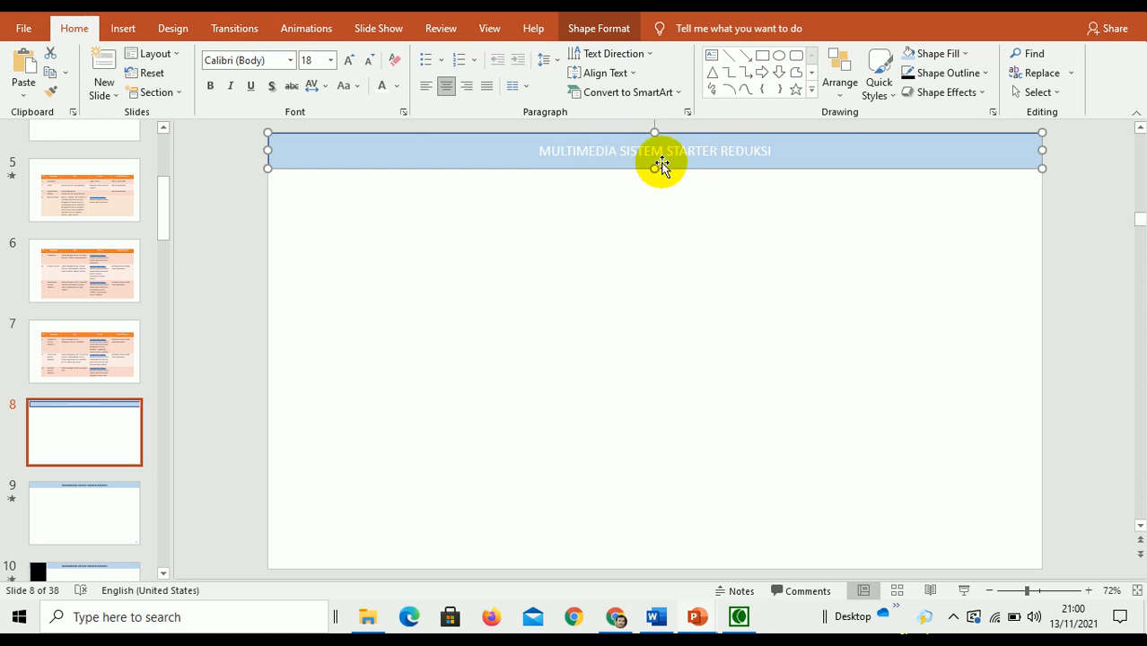
Step: Compare the title banner layout on slide 9 with the black side bar layout on slide 10
click(142, 485)
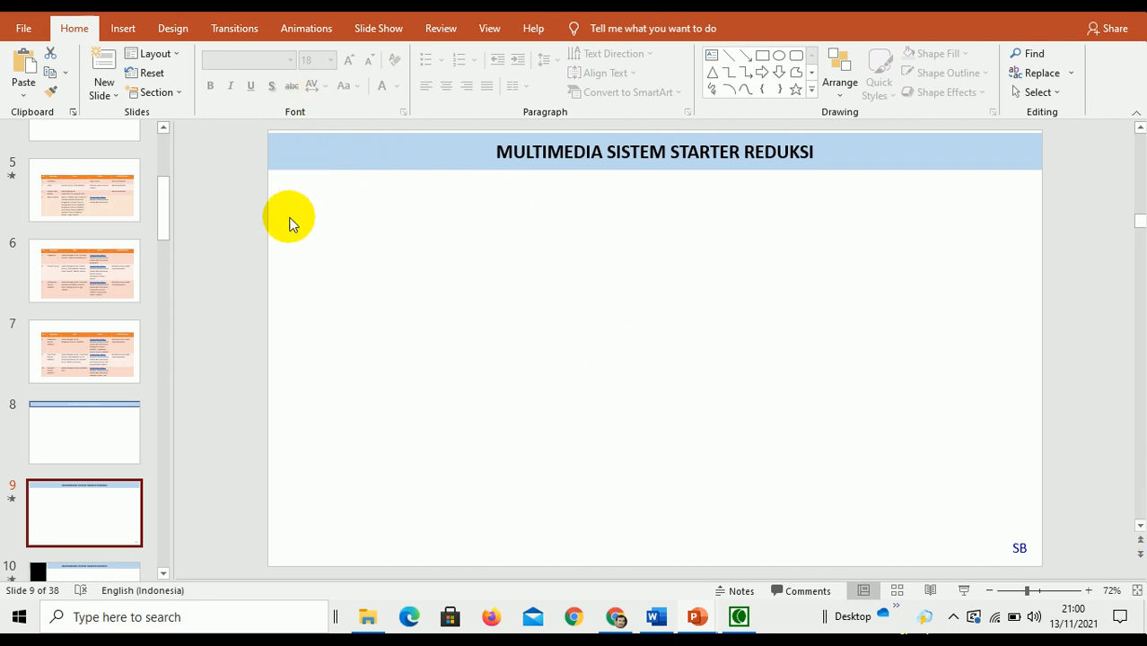
click(118, 573)
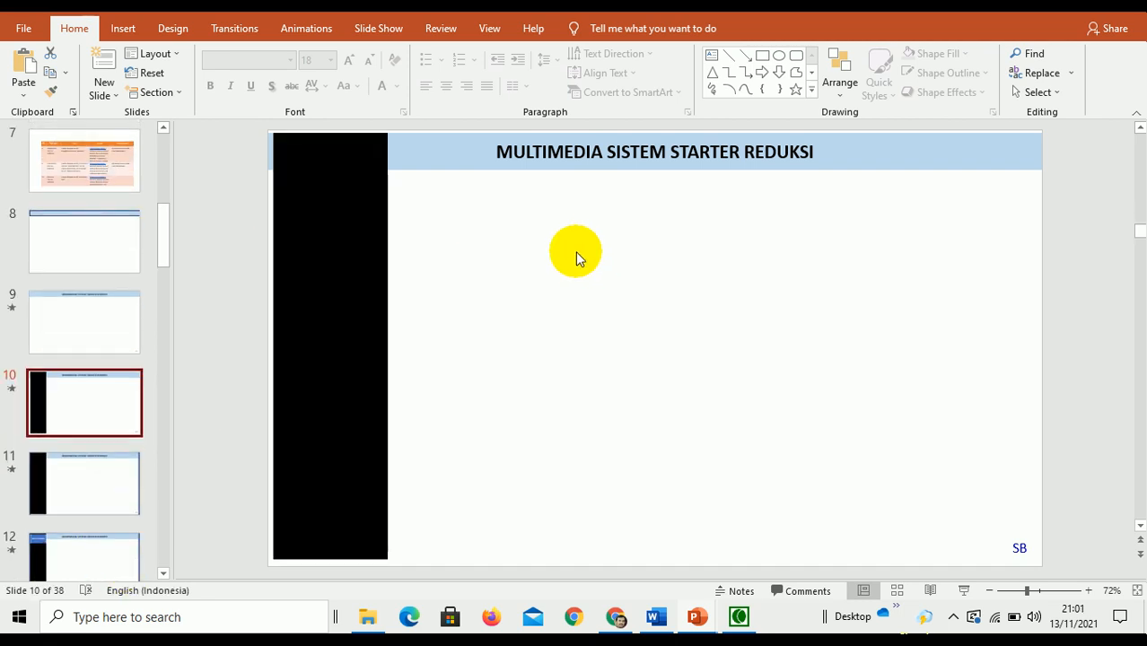
click(109, 326)
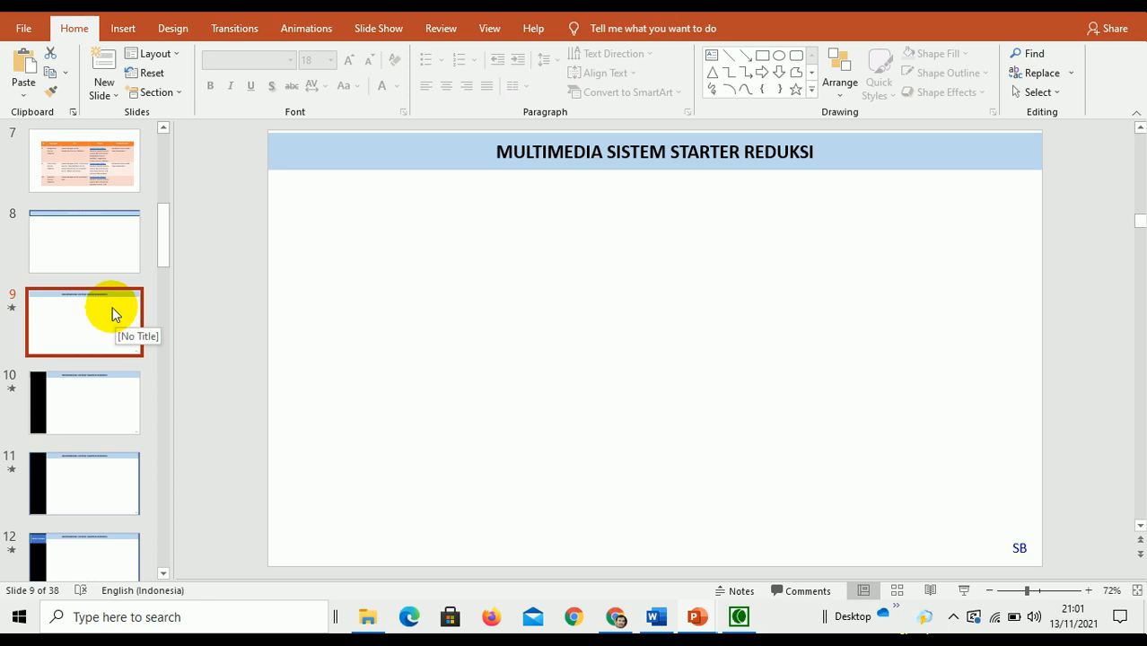
click(85, 390)
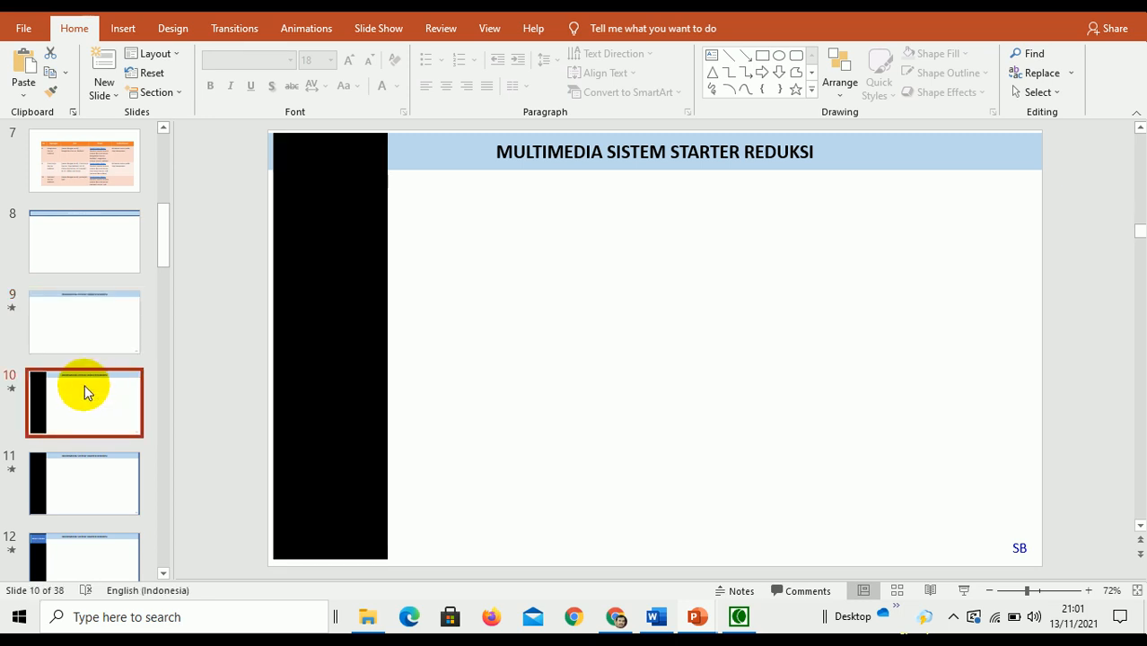
drag(391, 210, 504, 157)
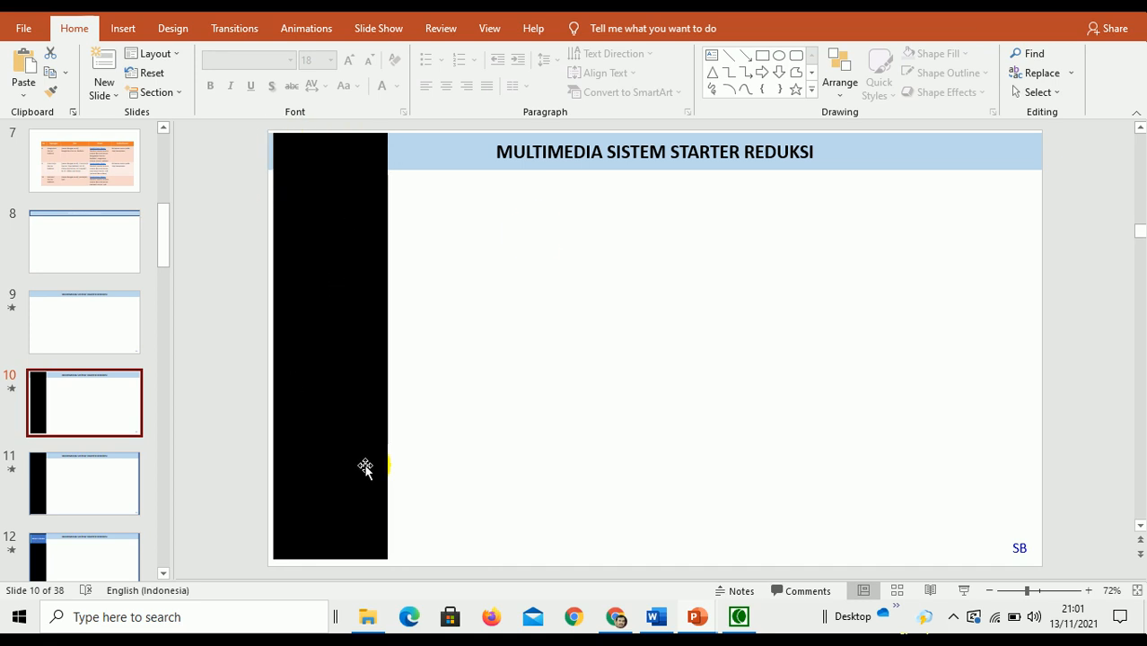
click(763, 58)
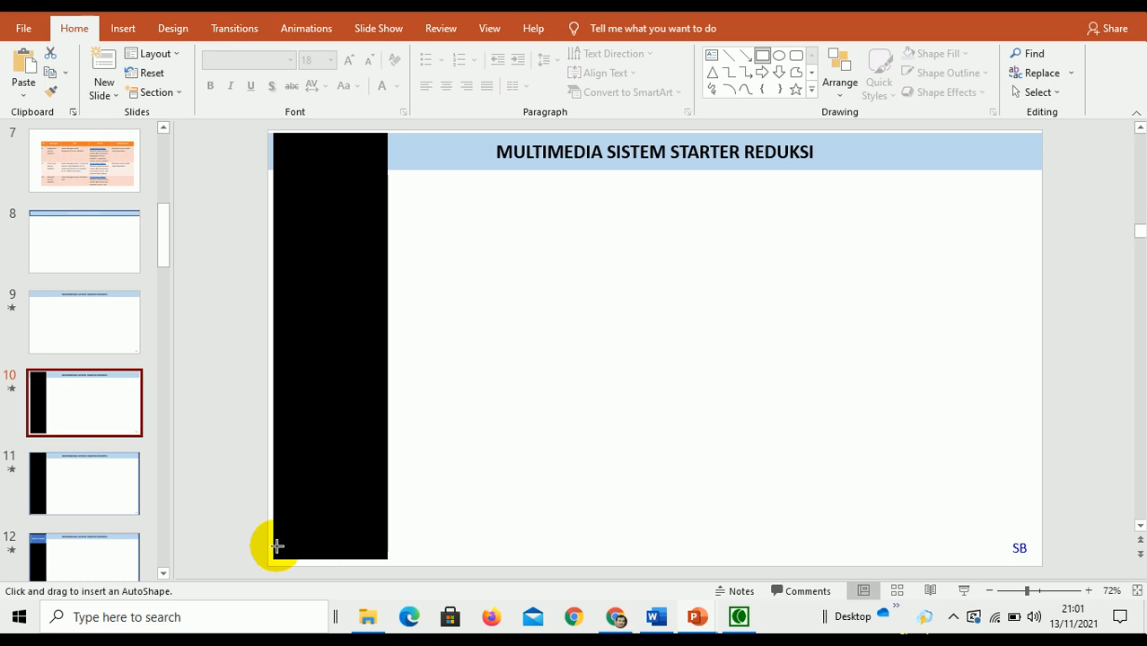
key(Escape)
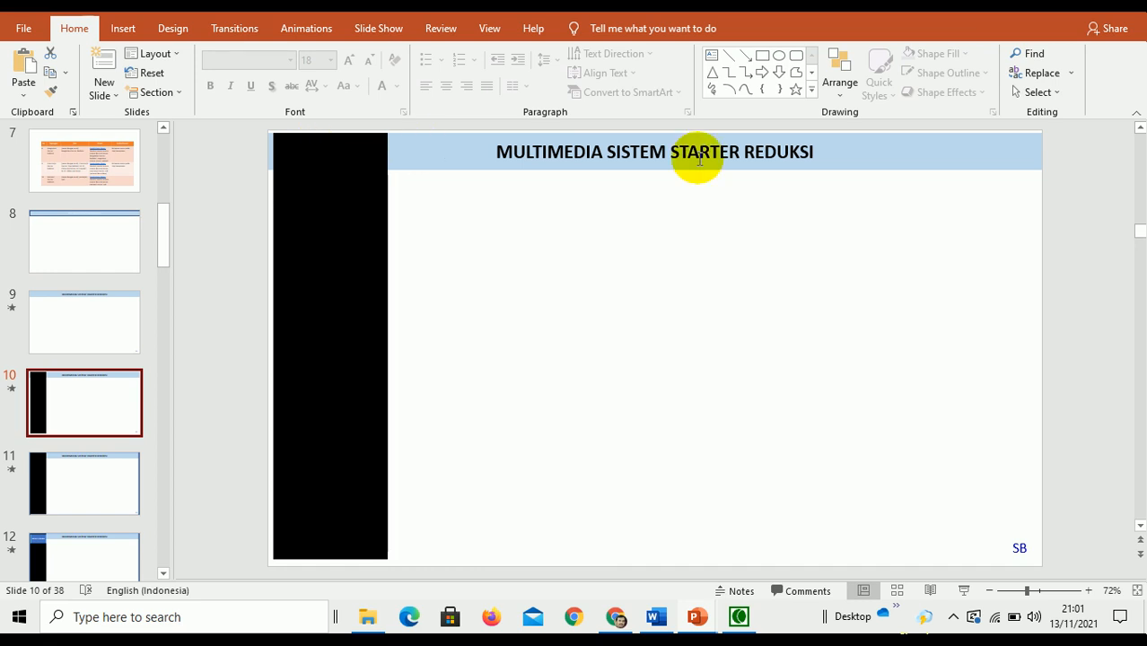
click(238, 192)
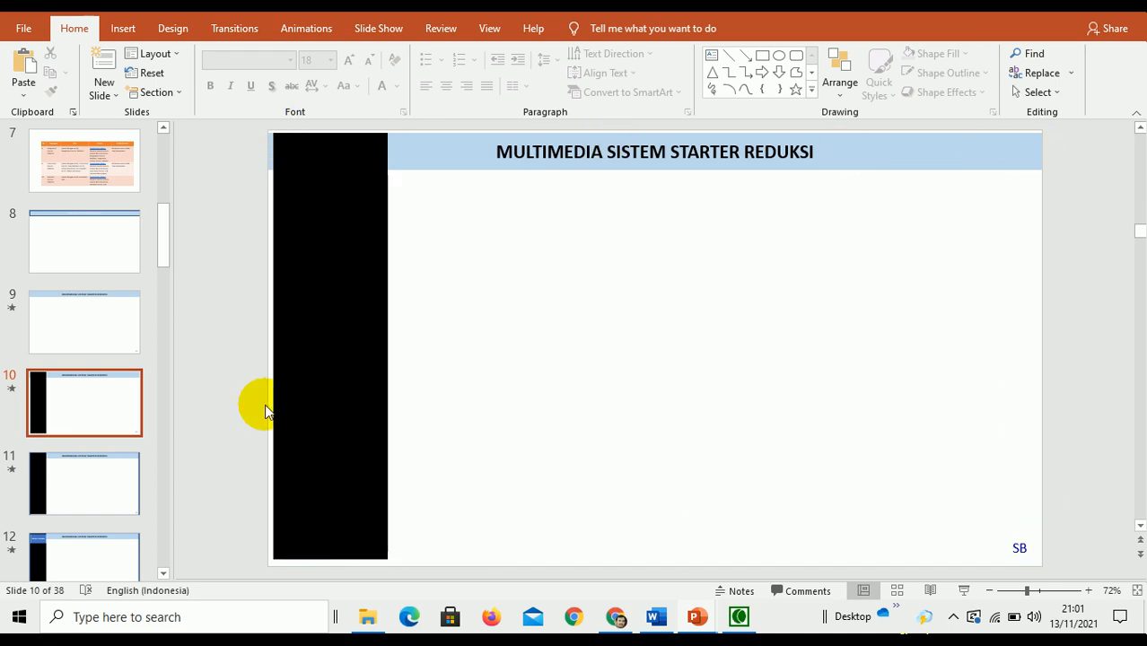
Step: Draw a Frame shape of 19.05 by 33.87 cm covering all of slide 10 and thin it to a narrow border
click(811, 93)
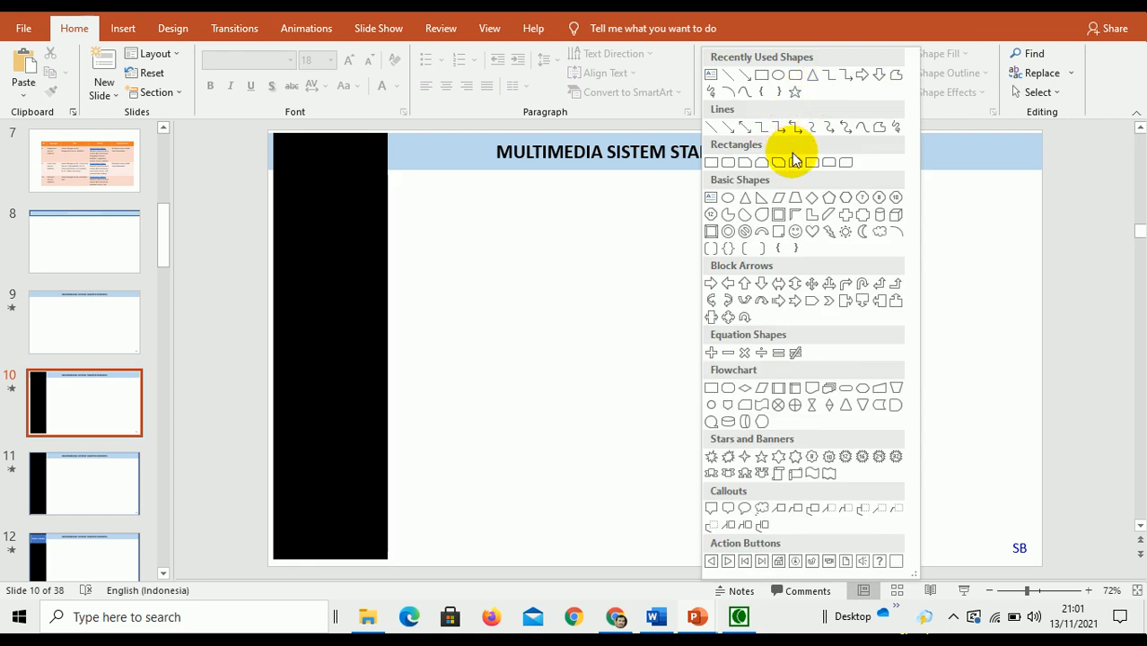
click(714, 234)
click(813, 99)
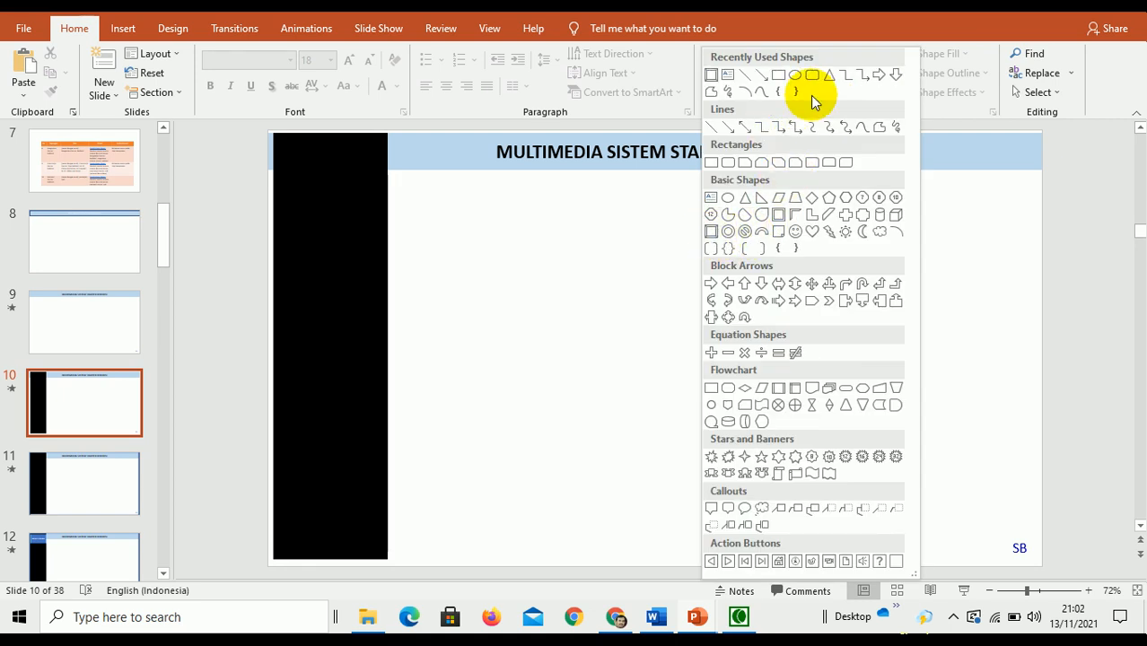
click(777, 216)
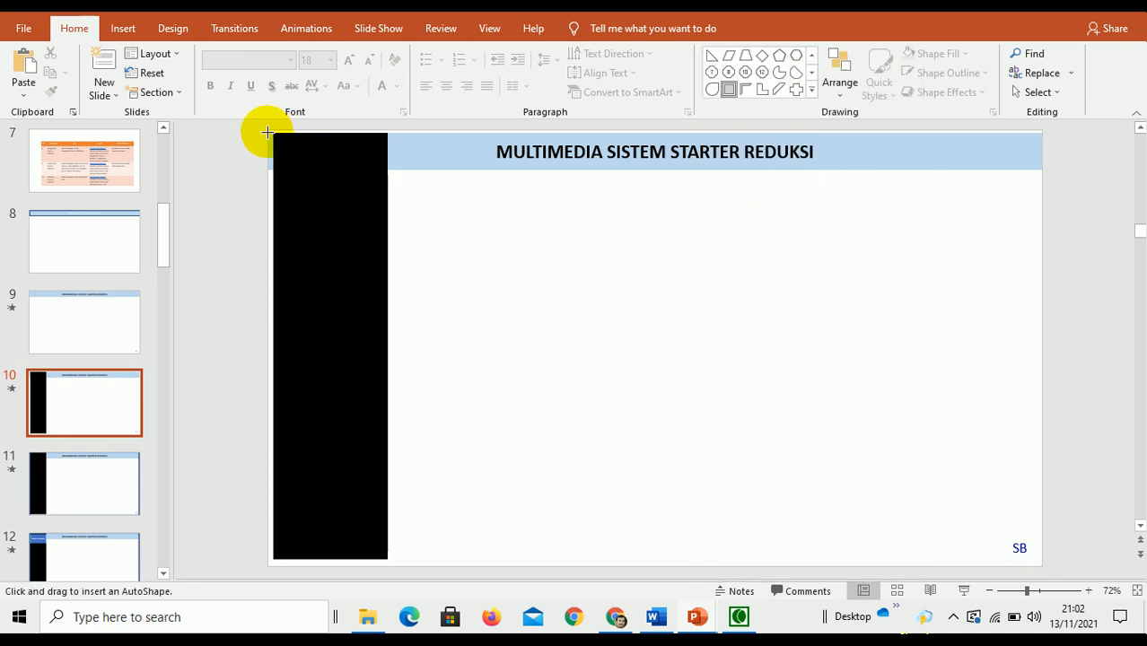
drag(270, 132, 1042, 566)
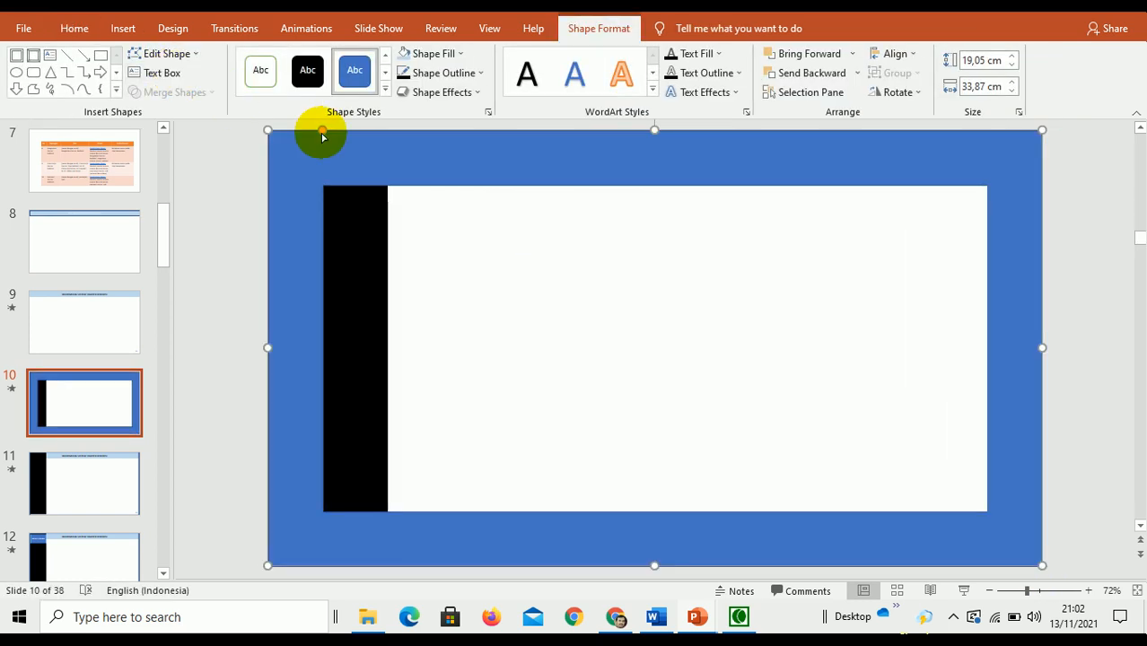
drag(324, 132, 276, 134)
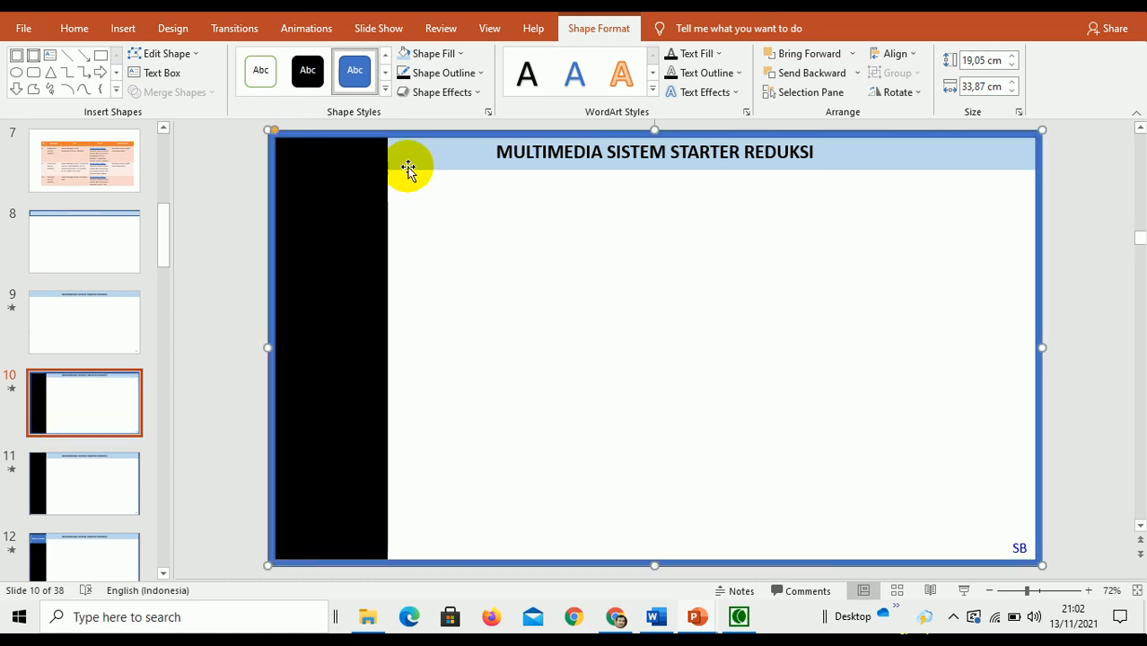
Step: Apply the second preset shape effect in the first row of presets to the frame on slide 10
click(440, 92)
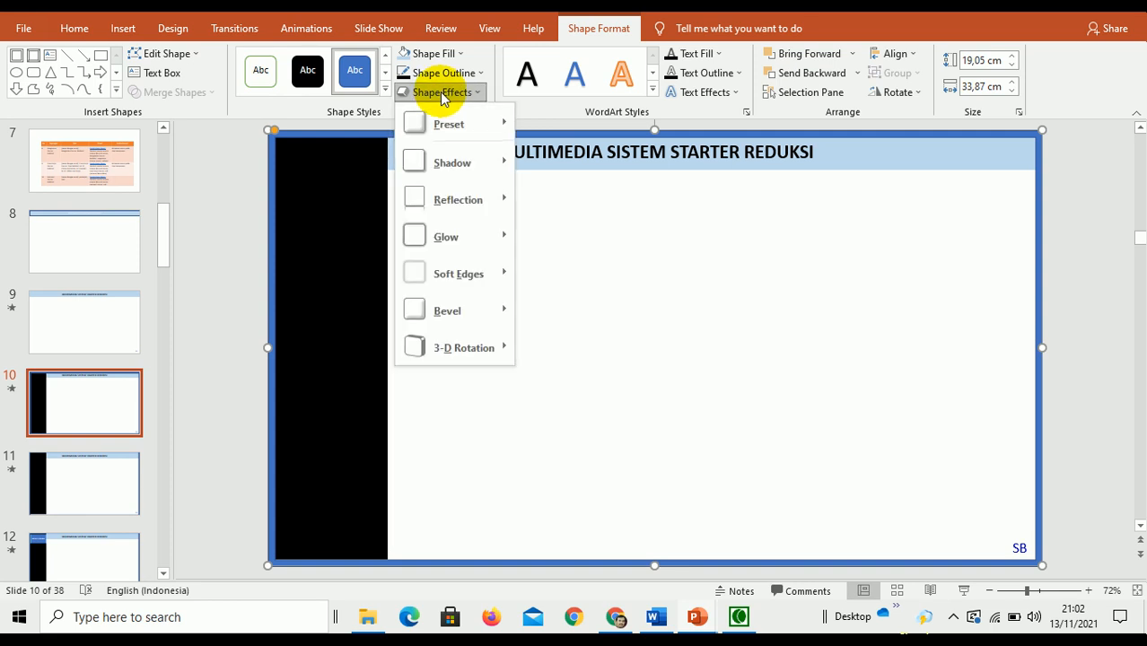
mouse_move(440, 123)
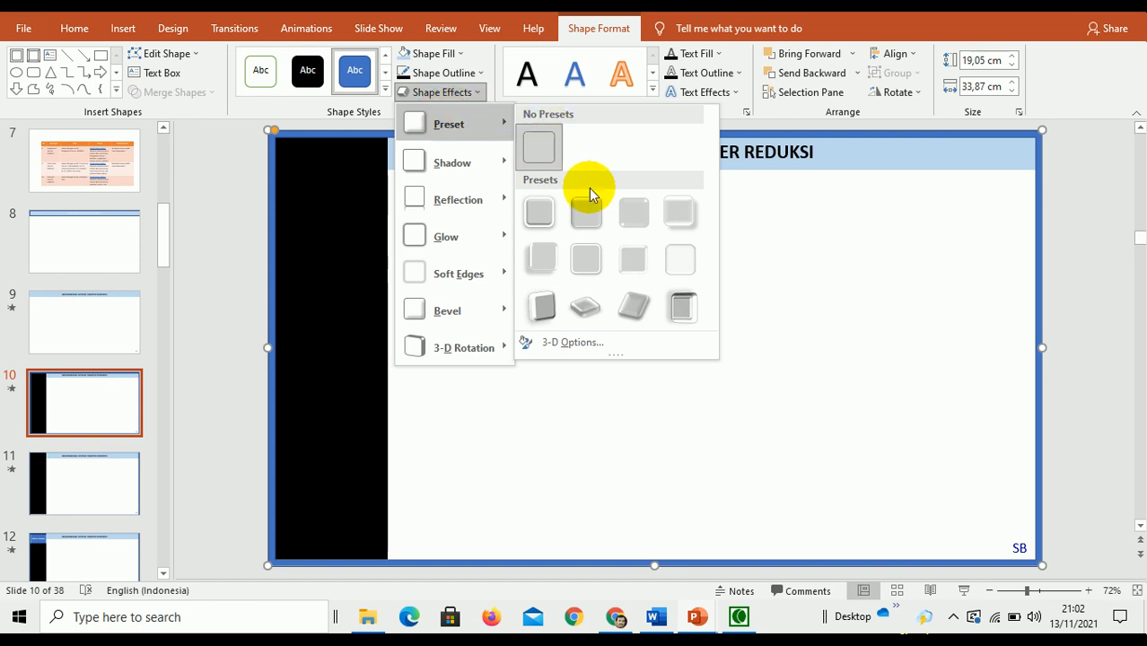
click(589, 213)
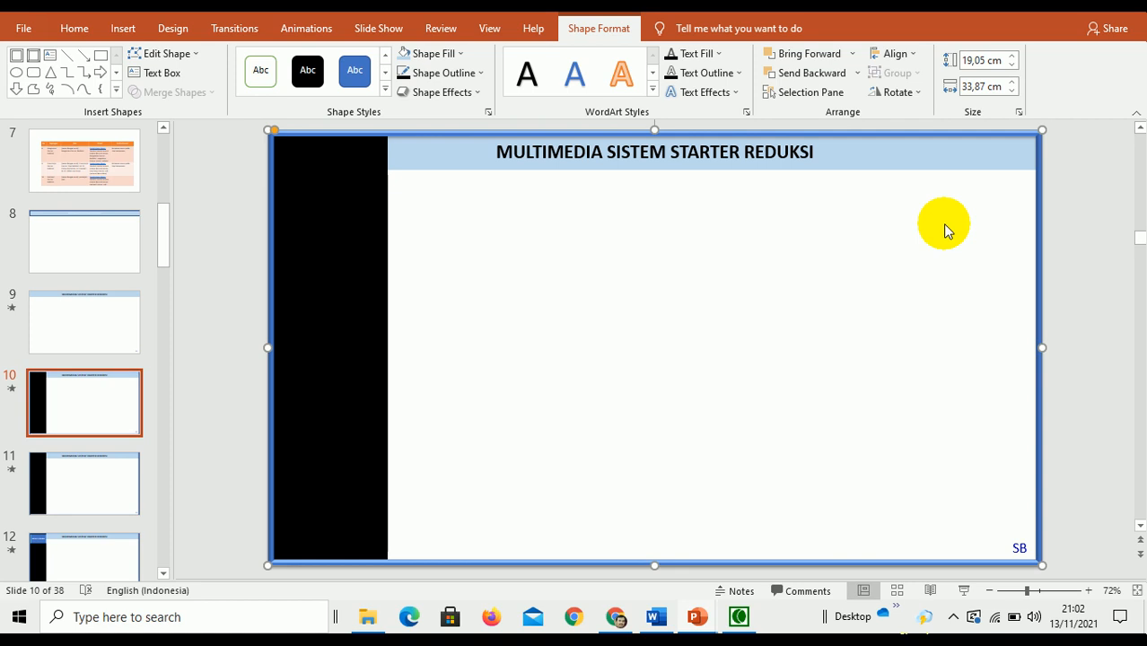
click(1076, 188)
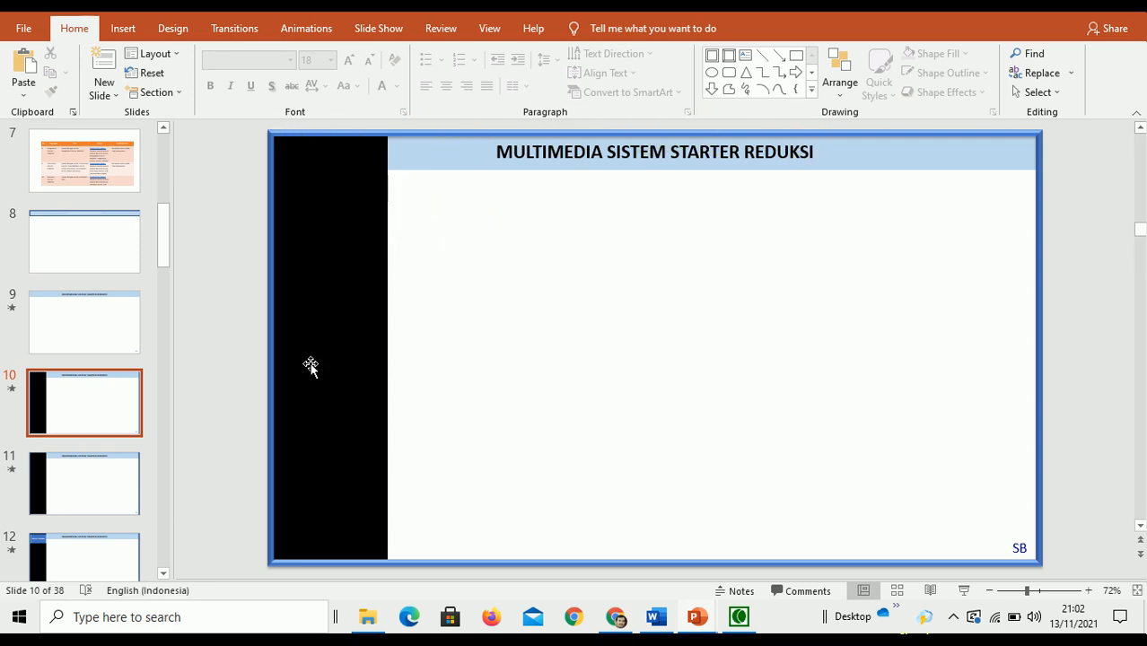
Step: Draw a rectangle about 2.78 cm high and 4.99 cm wide over the upper end of slide 11's black side bar
click(106, 488)
click(265, 301)
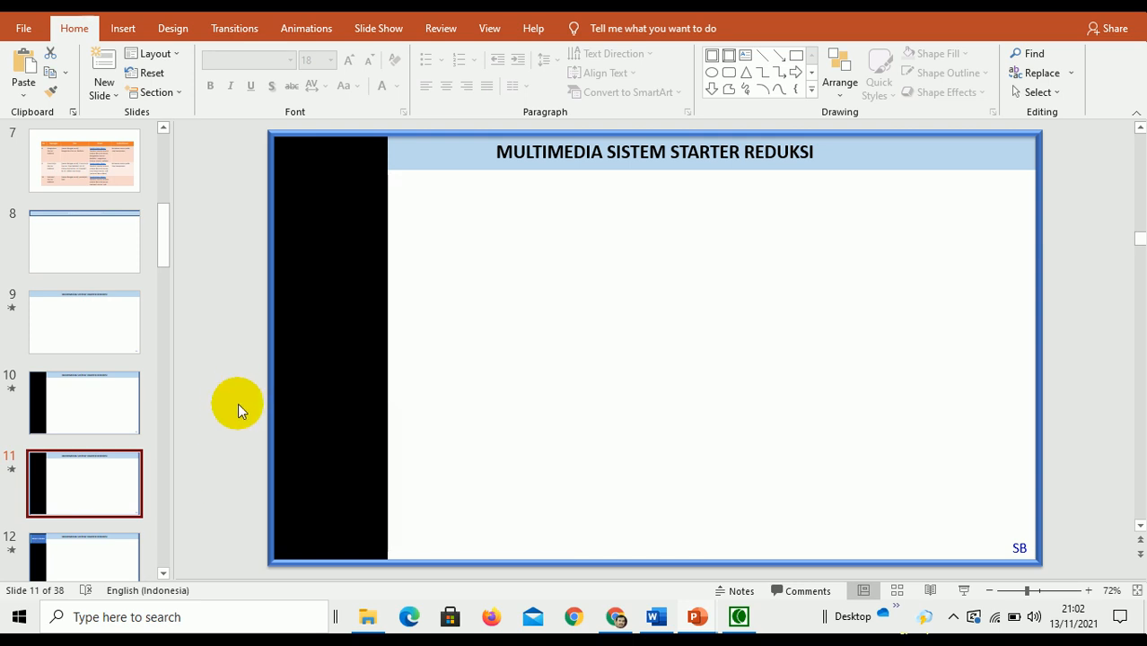
click(787, 72)
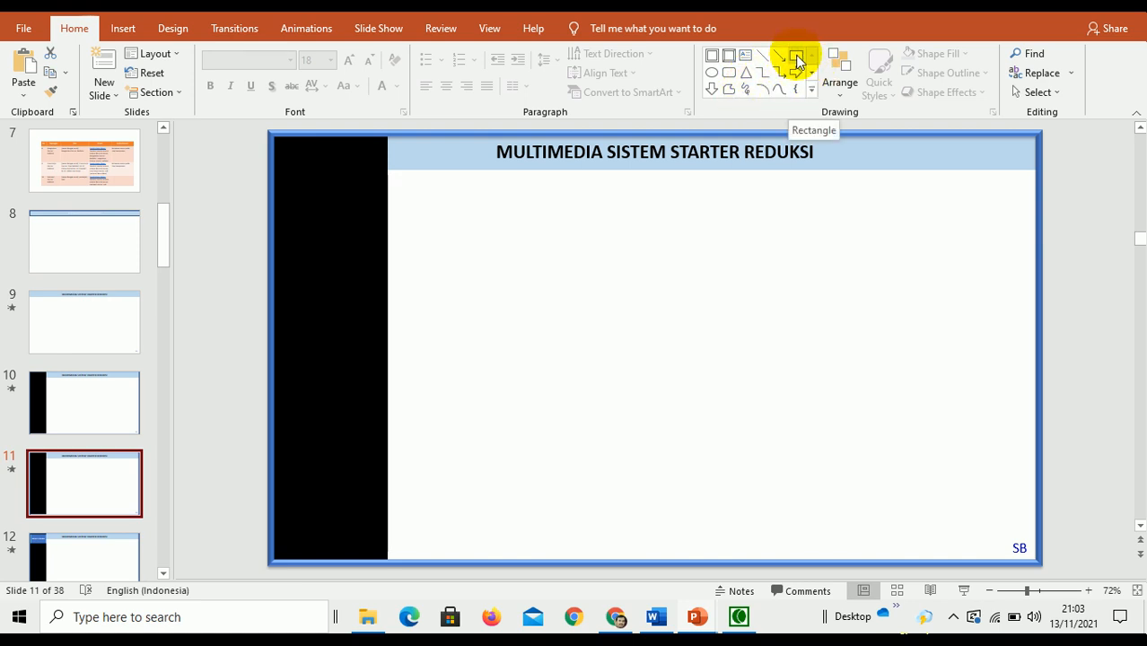
click(797, 61)
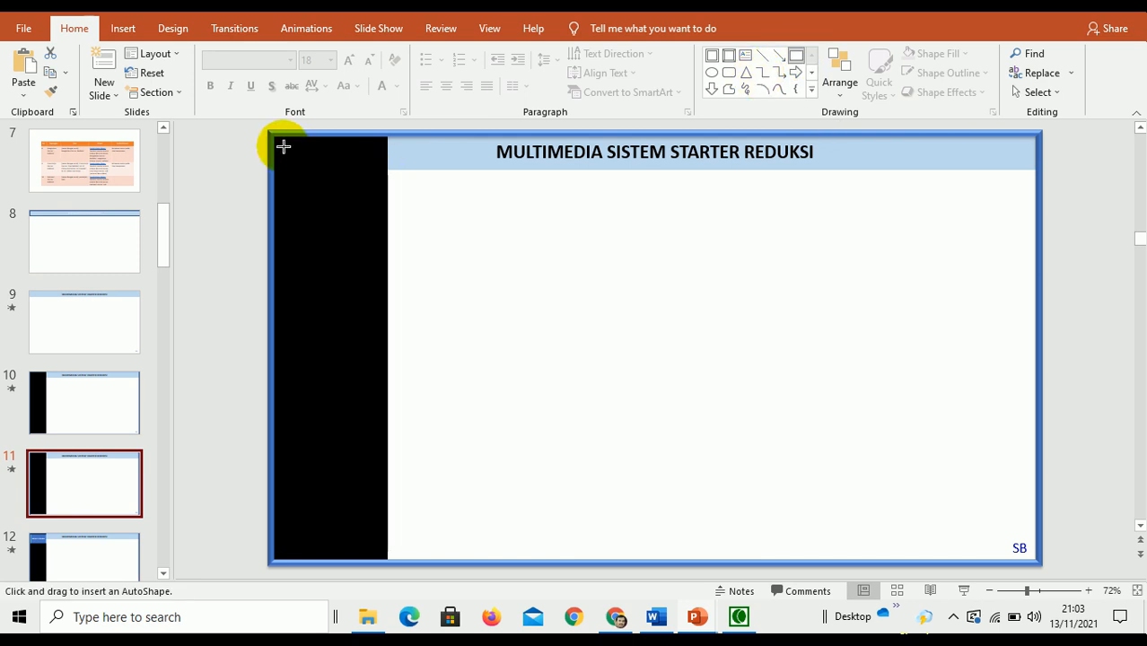
mouse_move(276, 138)
mouse_down()
mouse_move(351, 154)
mouse_move(387, 196)
mouse_up()
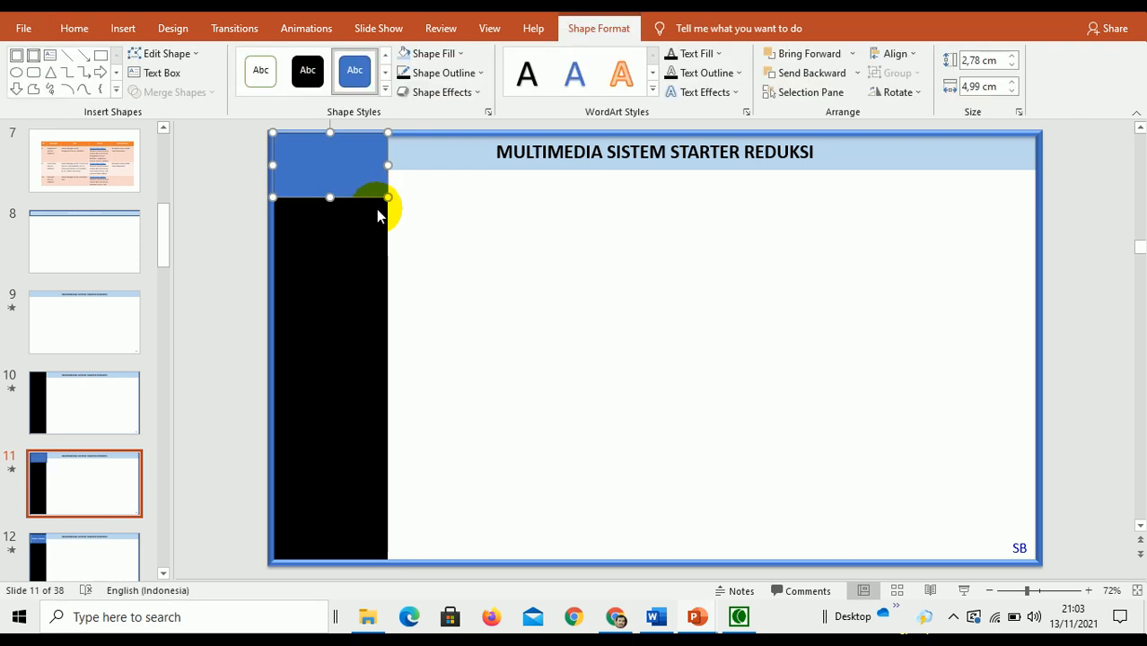